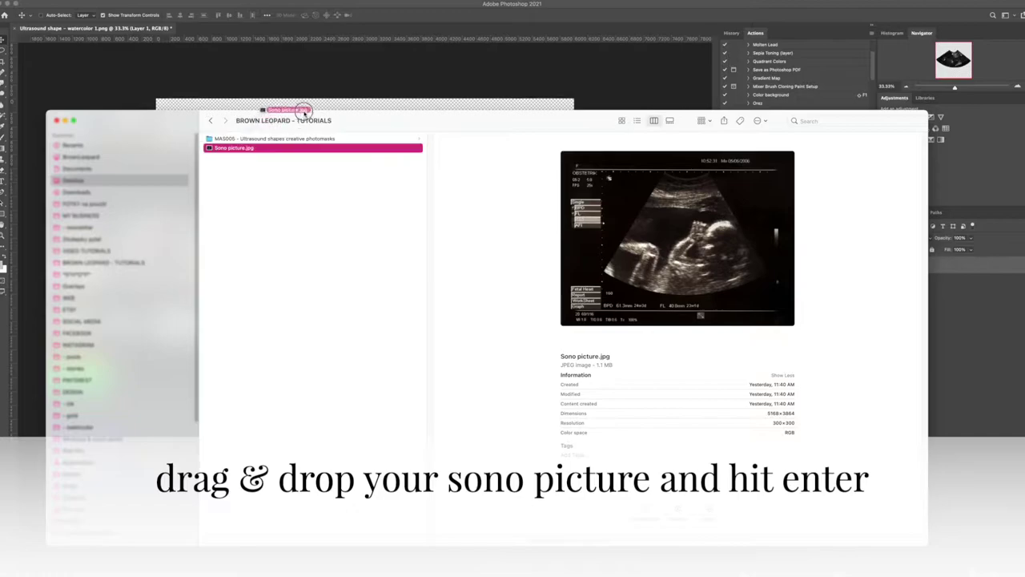
- Drag Sono picture.jpg from Finder into the photomask document as a new layer
{"action": "left_click_drag", "start_coordinate": [302, 110], "coordinate": [304, 105]}
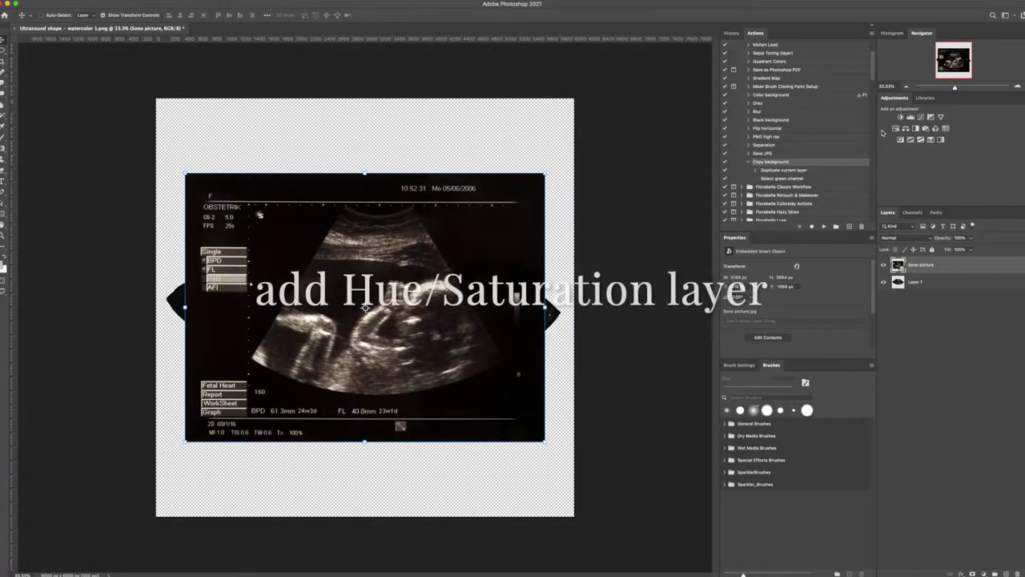
- Desaturate the sono with a Hue/Saturation layer at -100 saturation and merge them
{"action": "left_click", "coordinate": [894, 129]}
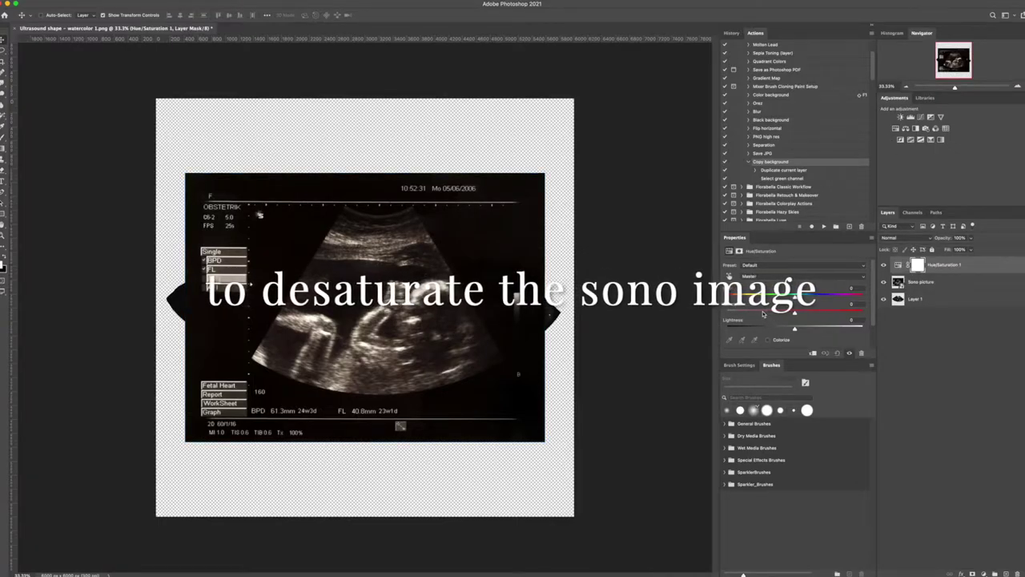
{"action": "left_click_drag", "start_coordinate": [794, 311], "coordinate": [717, 313]}
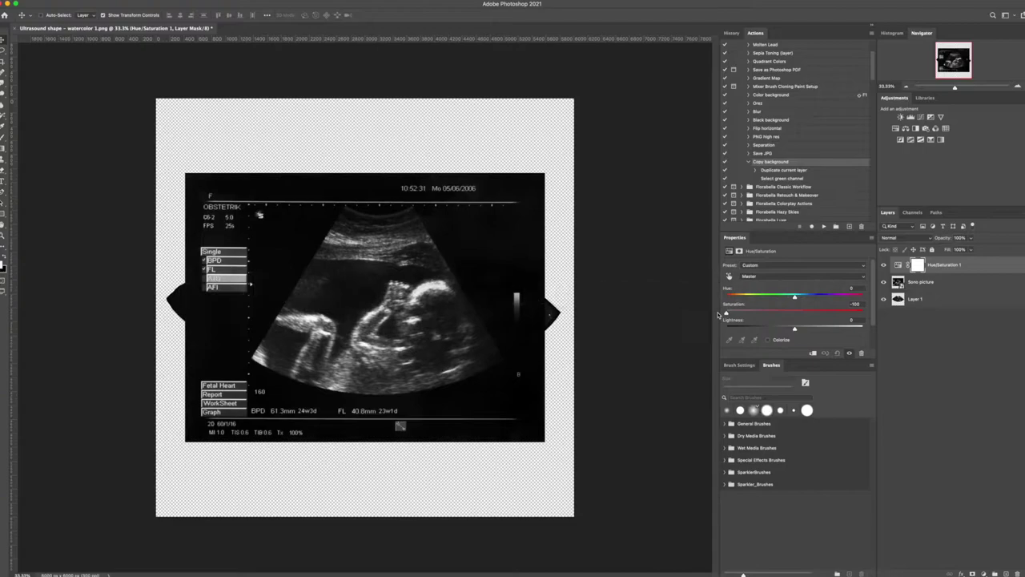
{"action": "left_click", "coordinate": [951, 283], "text": "shift"}
{"action": "right_click", "coordinate": [952, 283]}
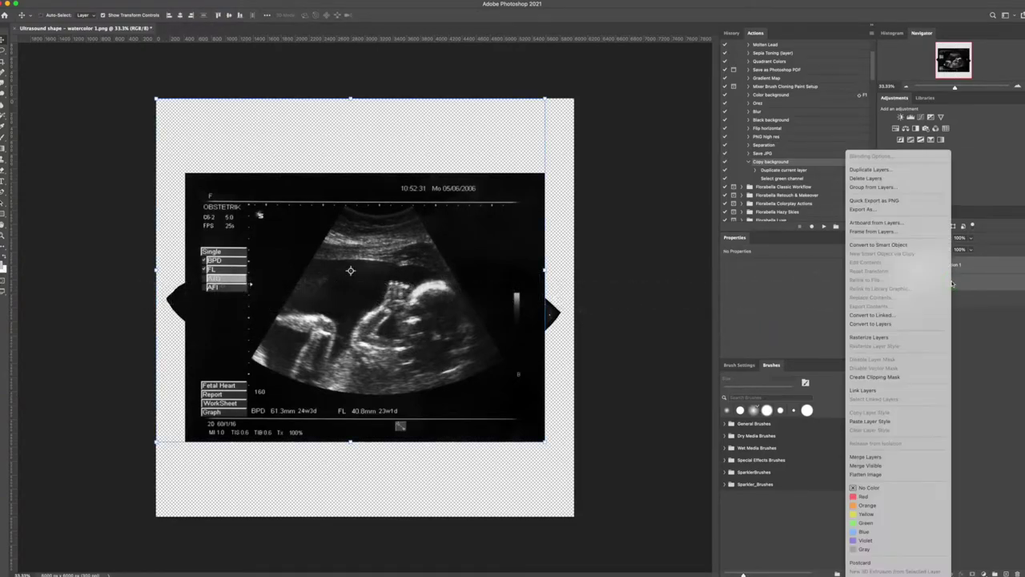
{"action": "left_click", "coordinate": [868, 457]}
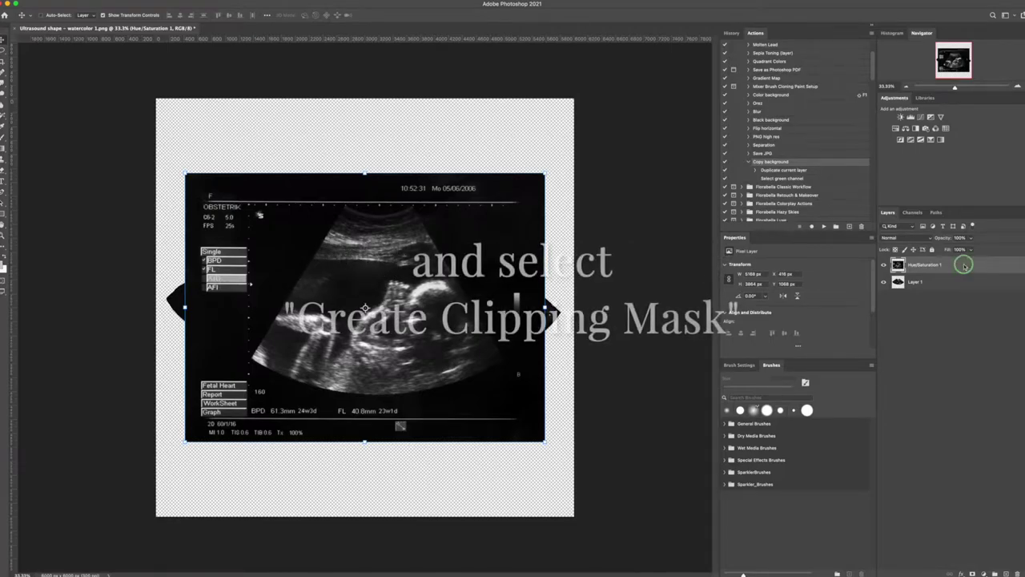
- Clip the merged sono into Layer 1's fan shape and begin enlarging it
{"action": "right_click", "coordinate": [961, 270]}
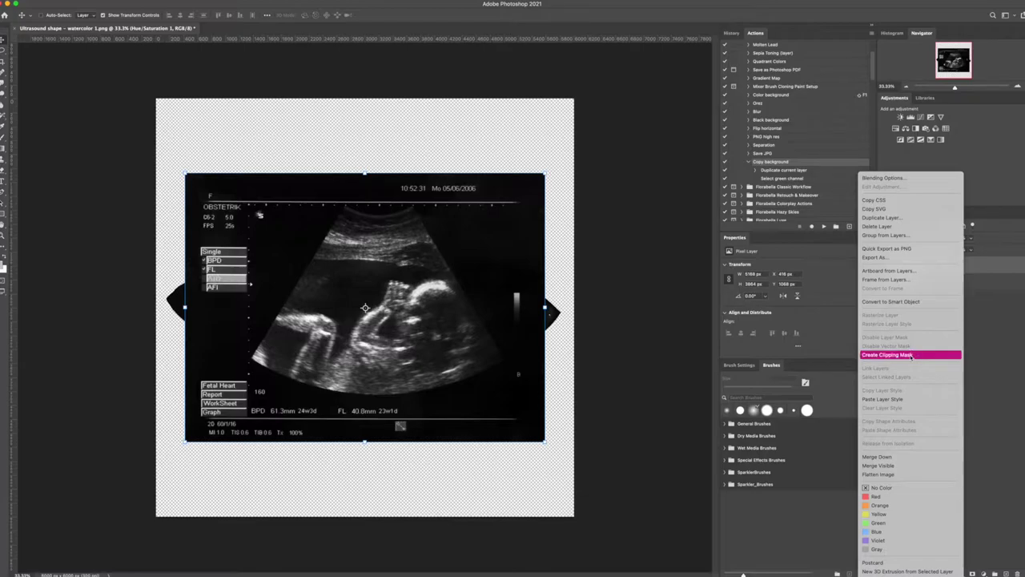
{"action": "left_click", "coordinate": [911, 354]}
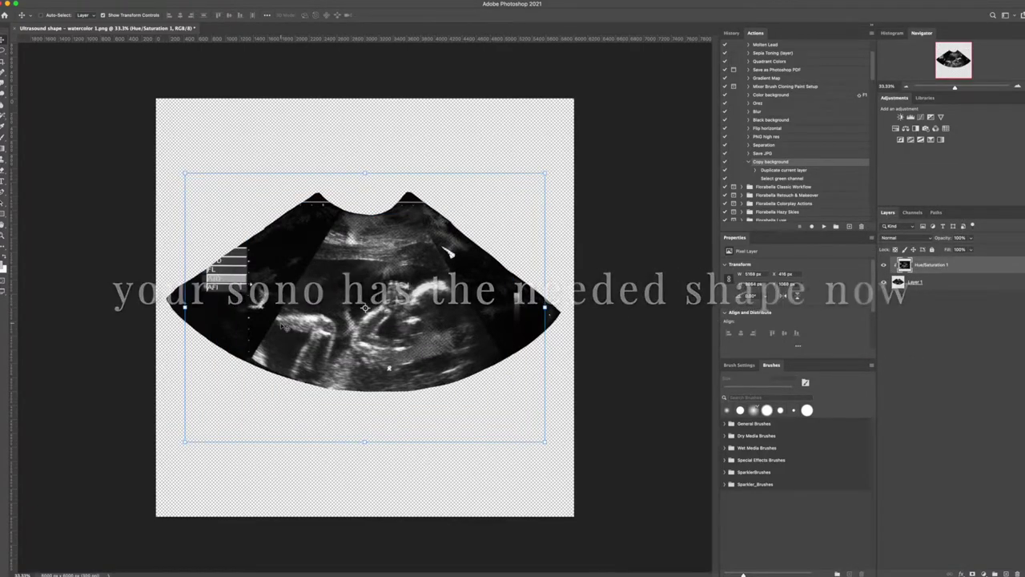
{"action": "left_click_drag", "start_coordinate": [184, 307], "coordinate": [104, 306]}
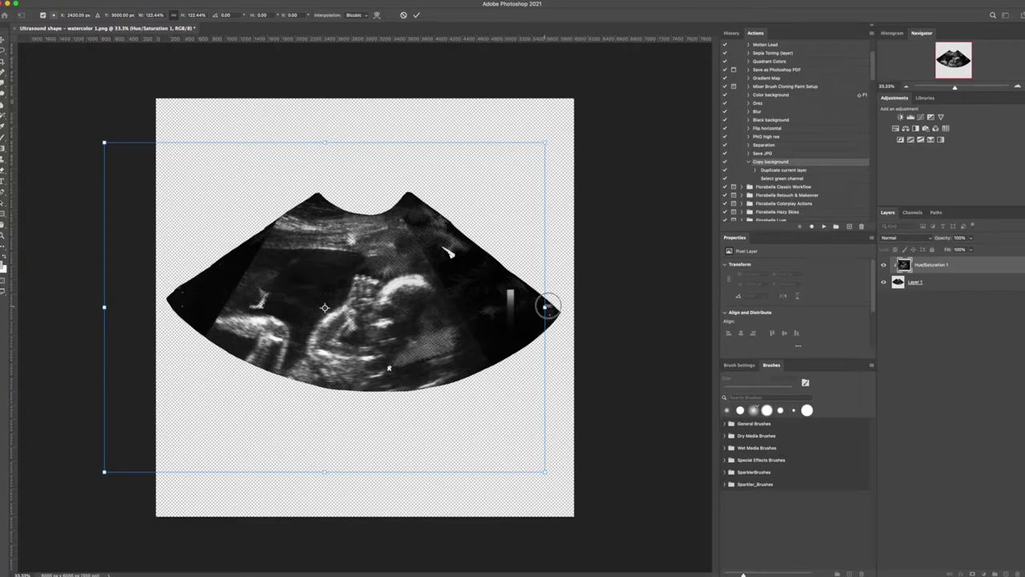
- Enlarge the sono and shift it up to cover the fan shape, then commit
{"action": "left_click_drag", "start_coordinate": [545, 307], "coordinate": [579, 305]}
{"action": "left_click_drag", "start_coordinate": [457, 342], "coordinate": [462, 318]}
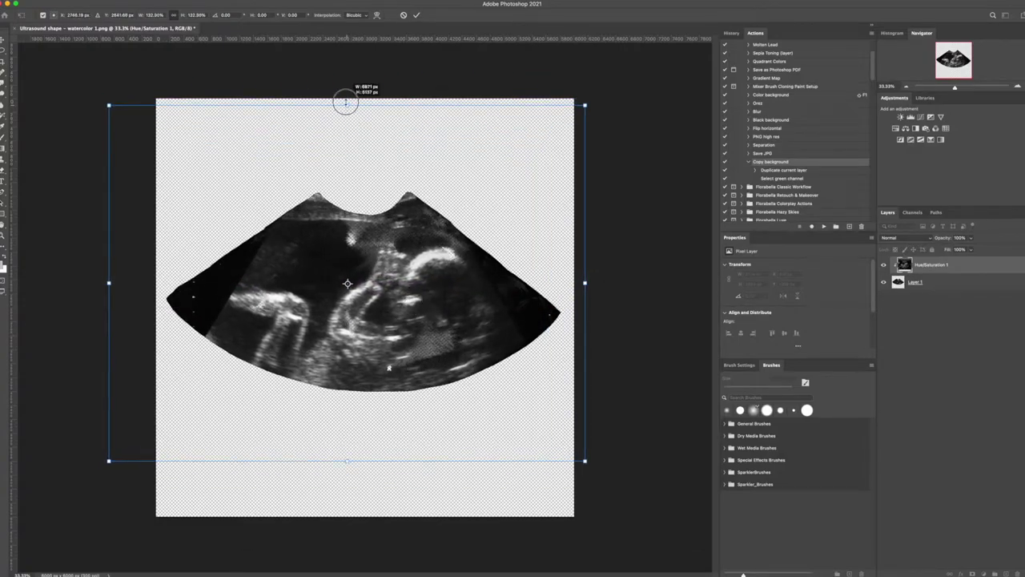
{"action": "key", "text": "Return"}
- Soften the sono's edges with a large 0% hardness Soft Round eraser
{"action": "key", "text": "e"}
{"action": "right_click", "coordinate": [229, 213]}
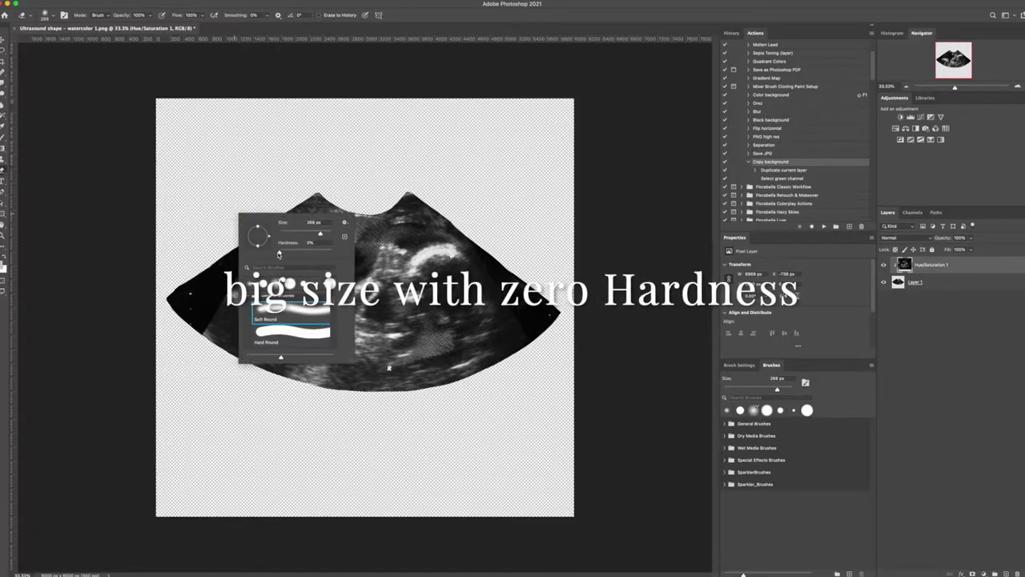
{"action": "left_click_drag", "start_coordinate": [320, 234], "coordinate": [323, 233]}
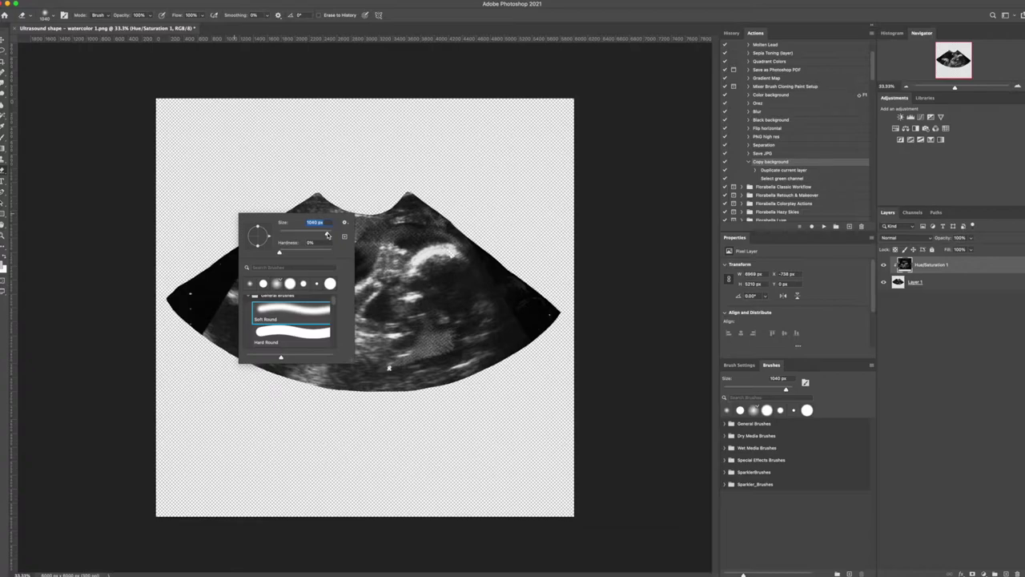
{"action": "left_click", "coordinate": [229, 172]}
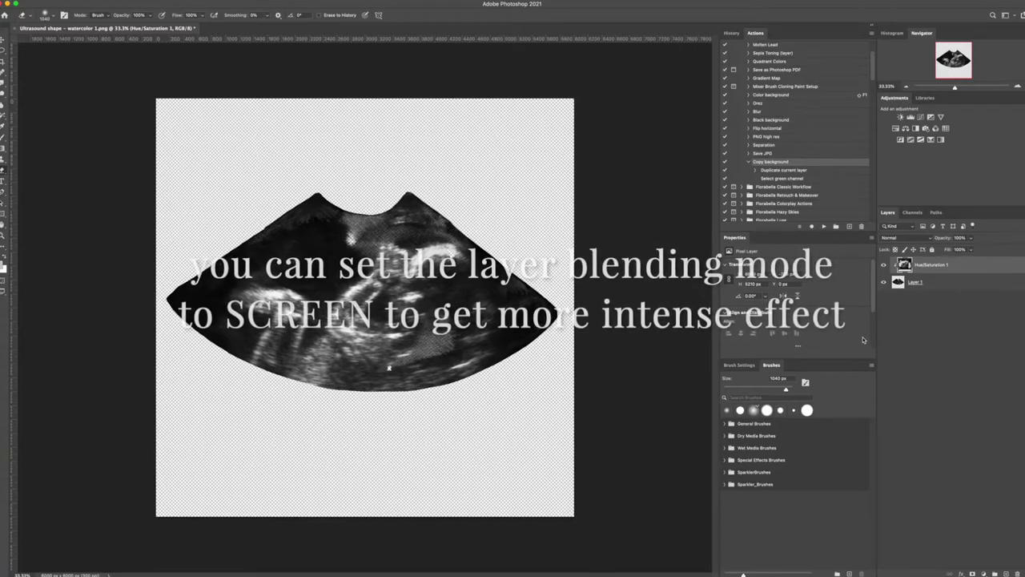
- Set the sono layer's blend mode to Screen
{"action": "left_click", "coordinate": [896, 238]}
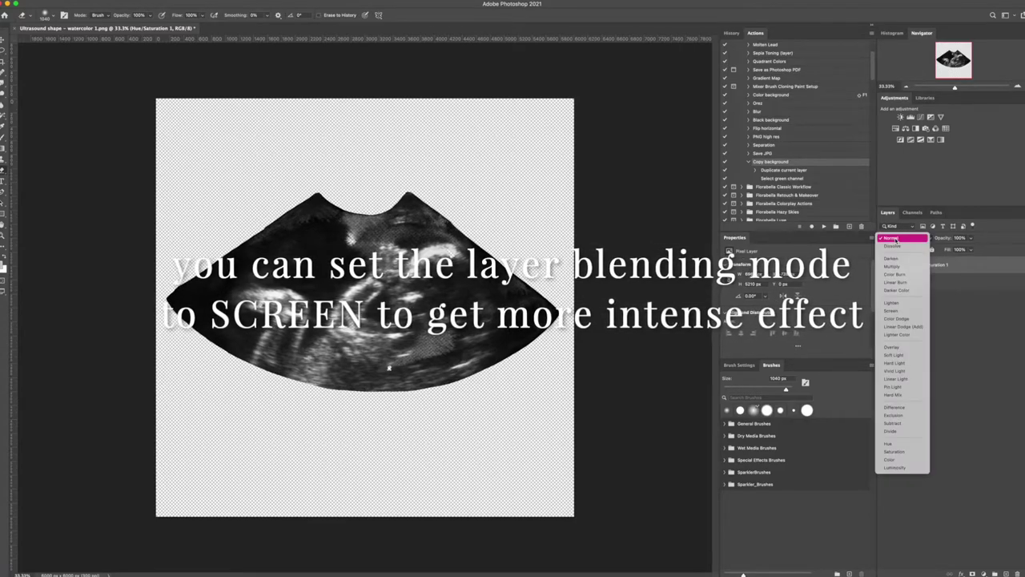
{"action": "left_click", "coordinate": [890, 313]}
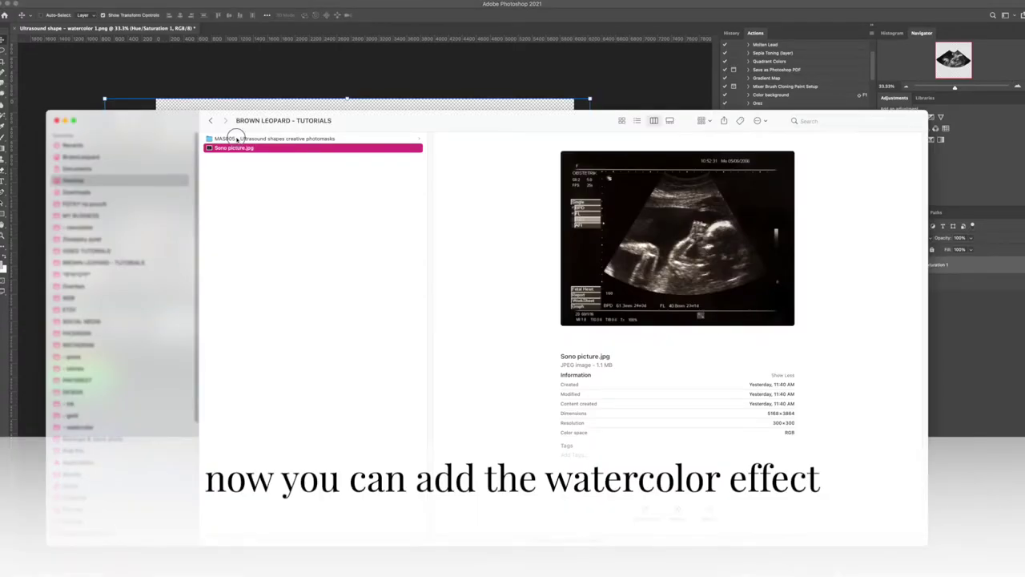
{"action": "left_click", "coordinate": [237, 139]}
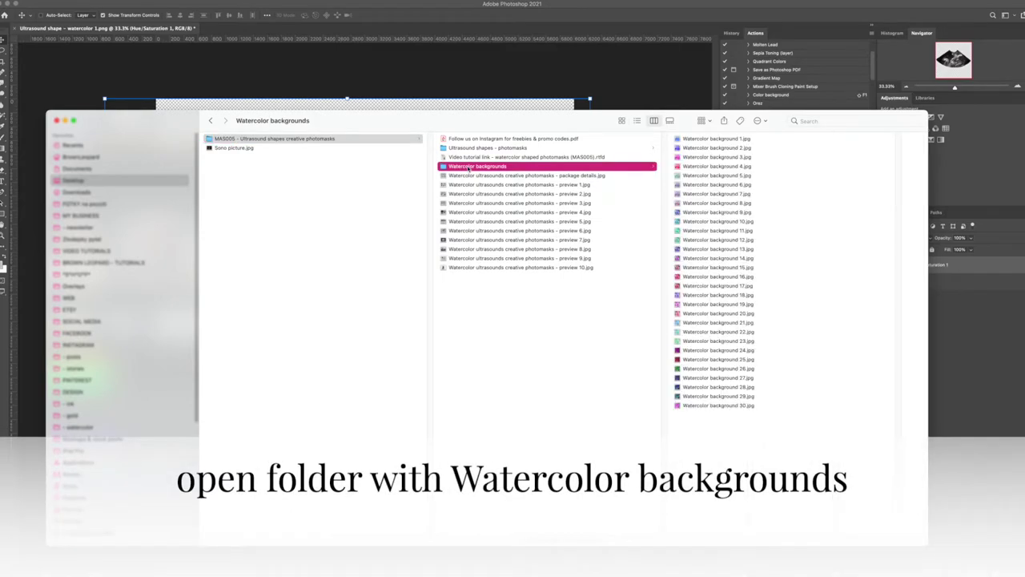
- Bring Watercolor background 1 and 28 from the Watercolor backgrounds folder into the document
{"action": "left_click", "coordinate": [622, 121]}
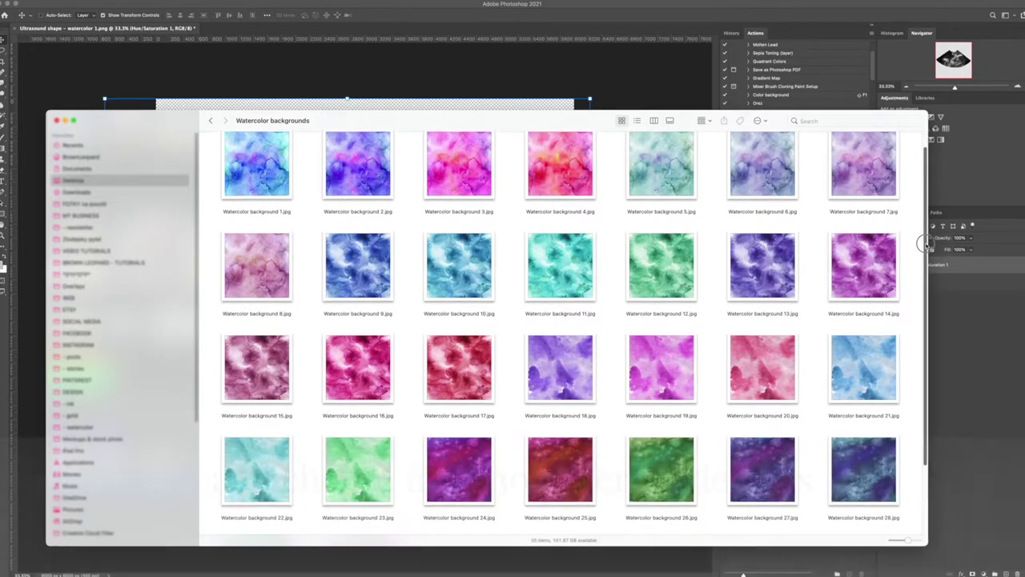
{"action": "scroll", "coordinate": [926, 240], "scroll_direction": "down", "scroll_amount": 2}
{"action": "scroll", "coordinate": [929, 272], "scroll_direction": "down", "scroll_amount": 2}
{"action": "scroll", "coordinate": [932, 321], "scroll_direction": "down", "scroll_amount": 1}
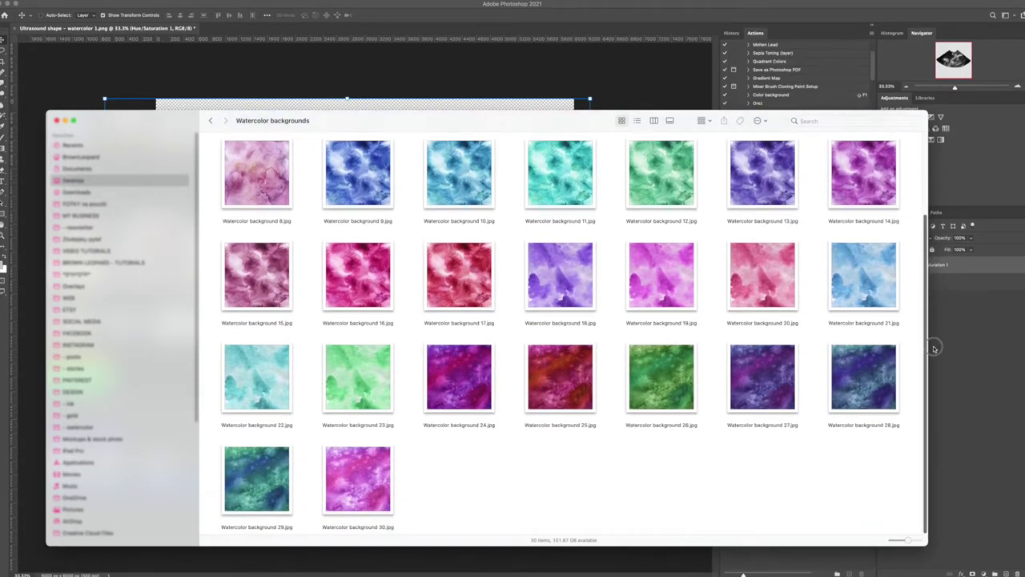
{"action": "left_click_drag", "start_coordinate": [929, 310], "coordinate": [917, 230]}
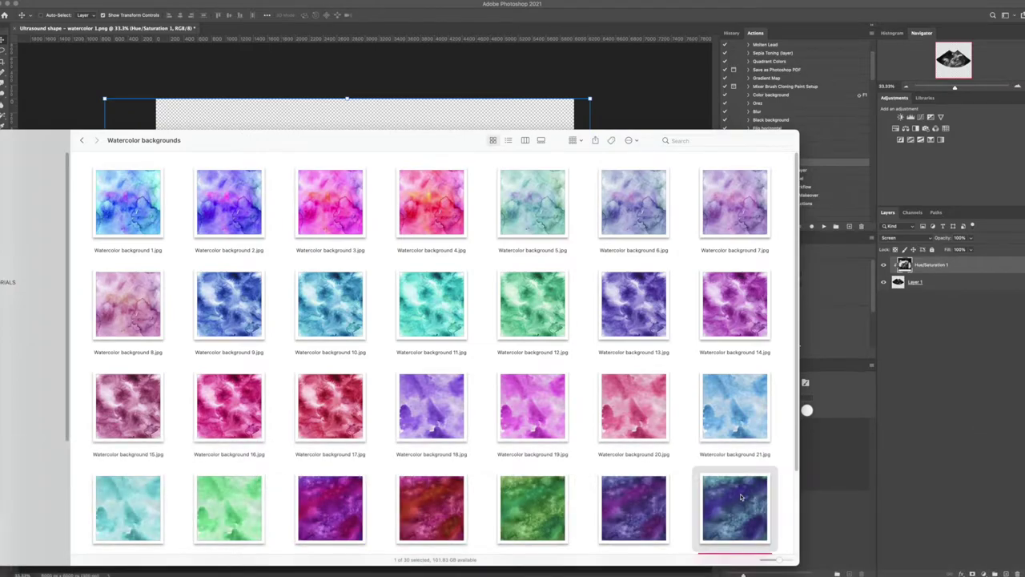
{"action": "left_click_drag", "start_coordinate": [145, 184], "coordinate": [240, 107]}
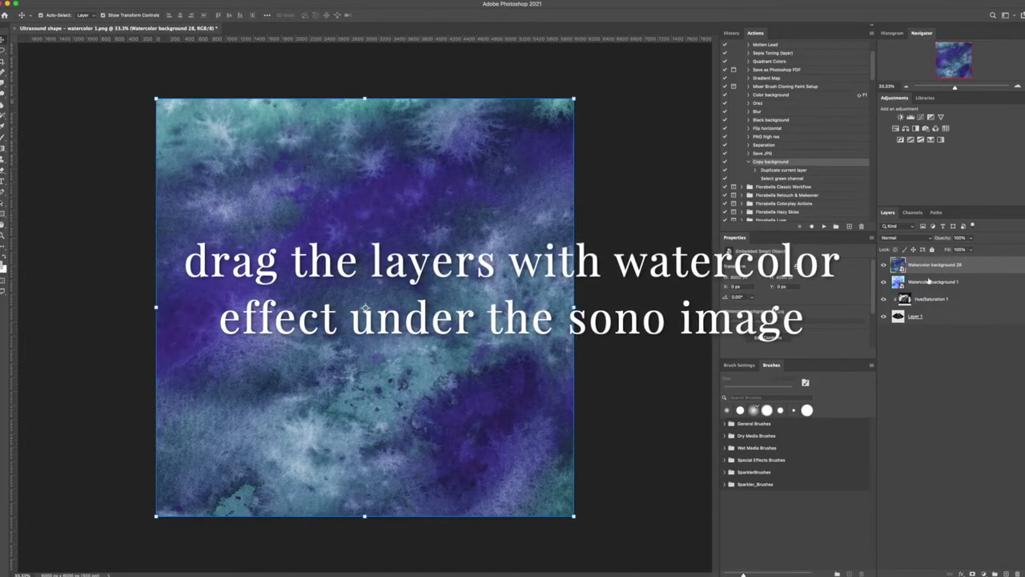
- Stack the watercolors above Layer 1, preview Watercolor background 1, then delete it
{"action": "left_click_drag", "start_coordinate": [914, 271], "coordinate": [931, 306]}
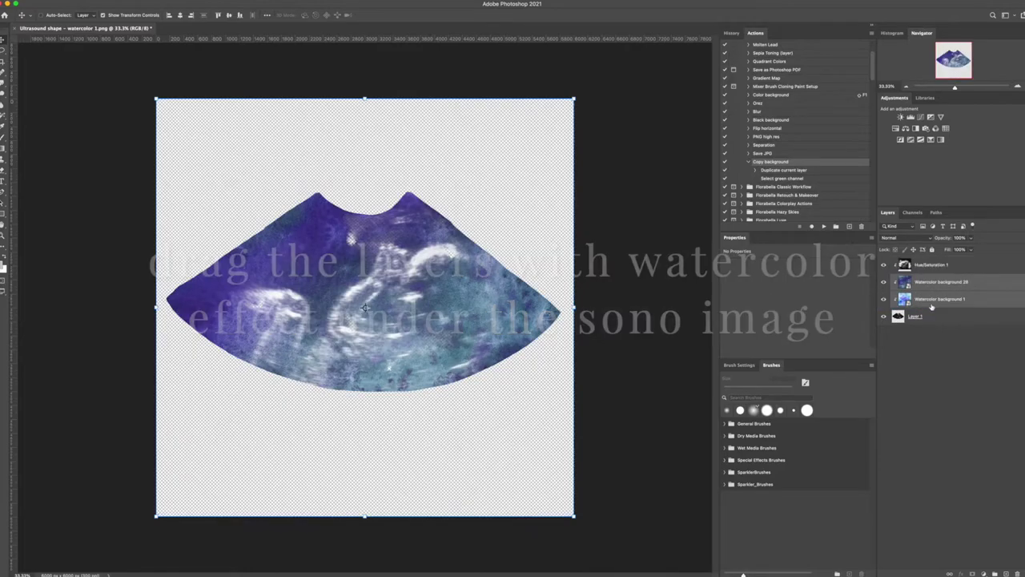
{"action": "left_click", "coordinate": [884, 284]}
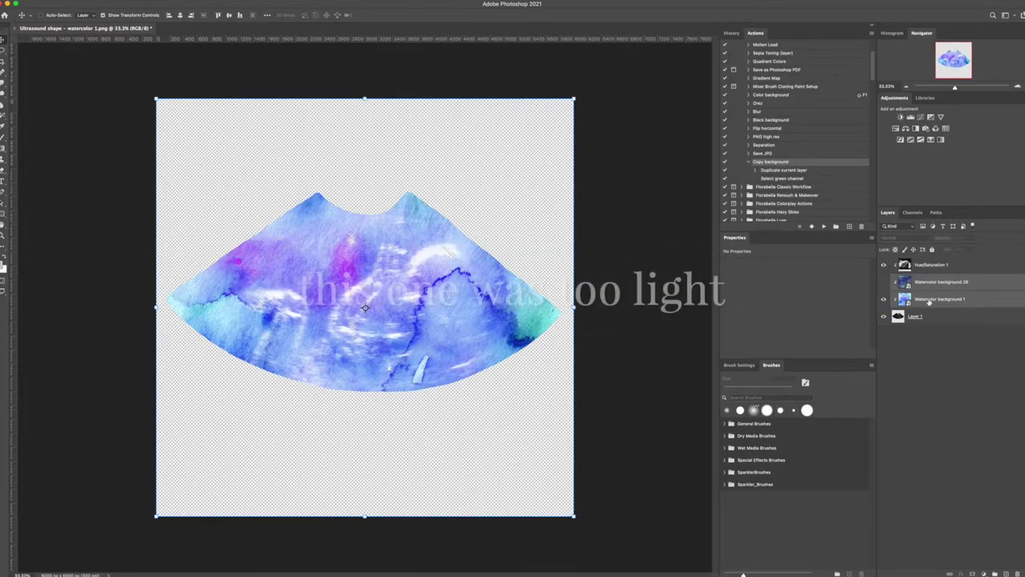
{"action": "left_click", "coordinate": [929, 299]}
{"action": "mouse_move", "coordinate": [393, 324]}
{"action": "left_mouse_down"}
{"action": "mouse_move", "coordinate": [404, 346]}
{"action": "mouse_move", "coordinate": [400, 382]}
{"action": "left_mouse_up"}
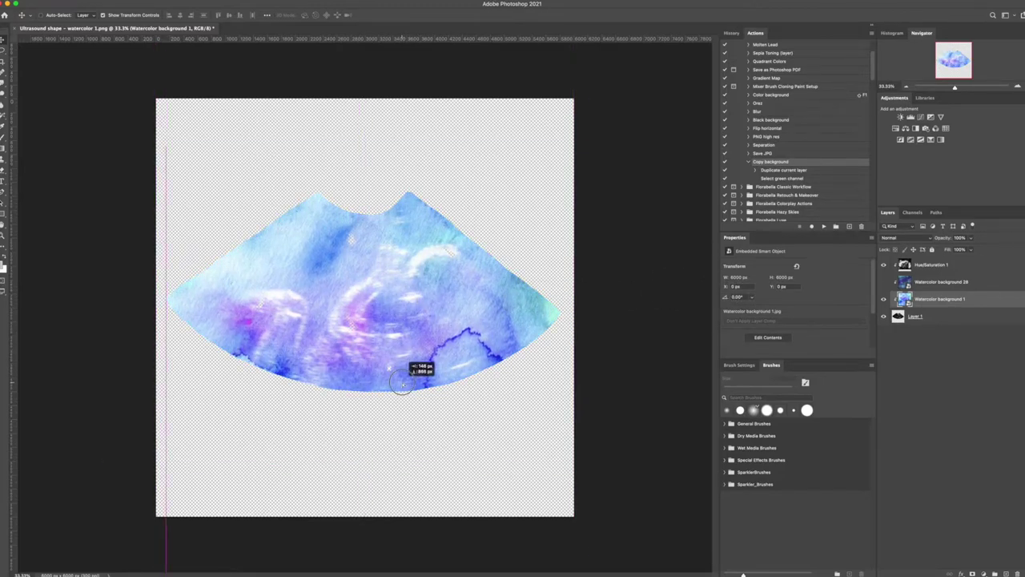
{"action": "left_click_drag", "start_coordinate": [401, 383], "coordinate": [401, 405]}
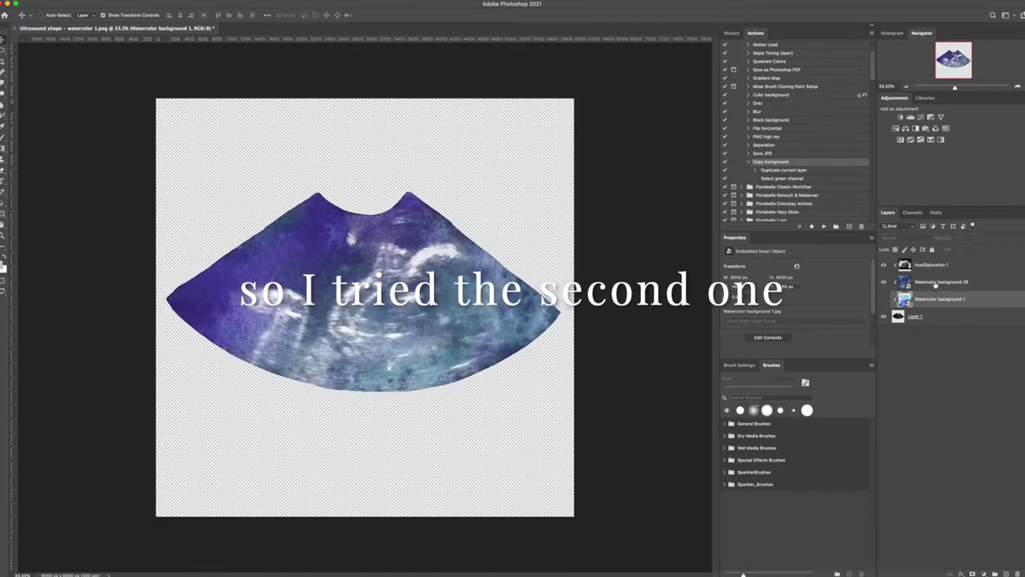
{"action": "key", "text": "Delete"}
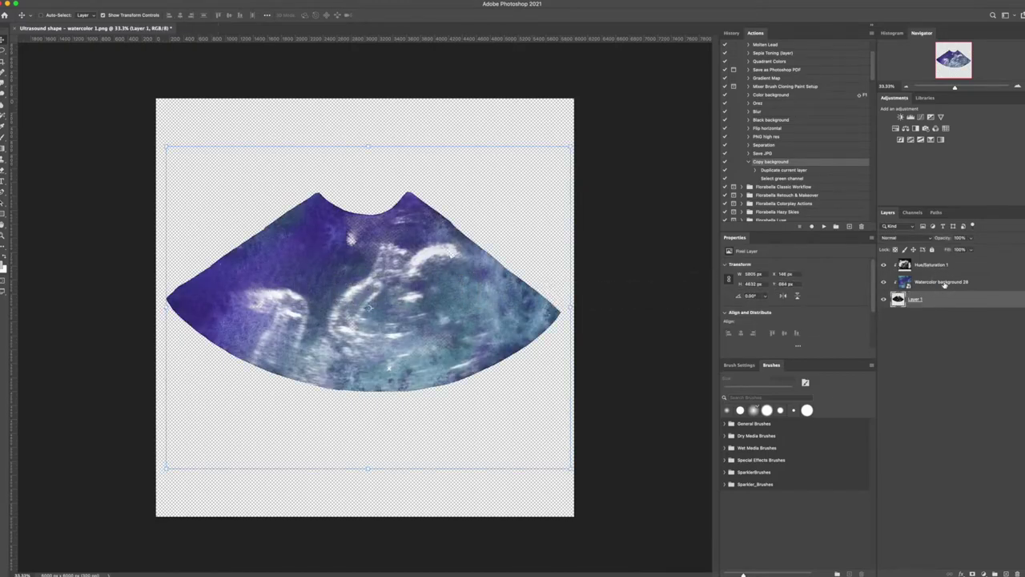
- Reposition Watercolor background 28 so its purple-teal wash fills the fan
{"action": "left_click", "coordinate": [945, 284]}
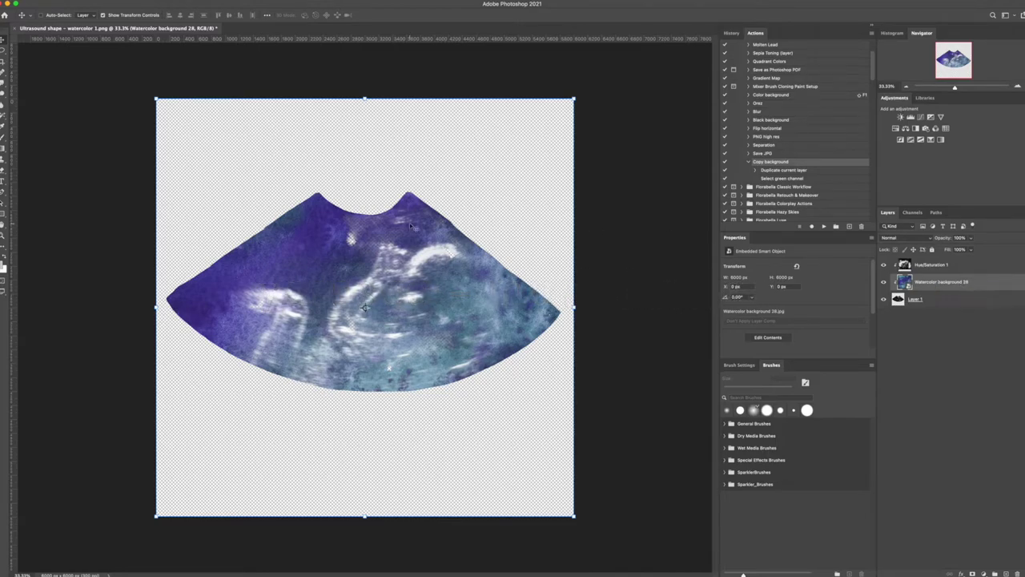
{"action": "left_click_drag", "start_coordinate": [396, 242], "coordinate": [391, 193]}
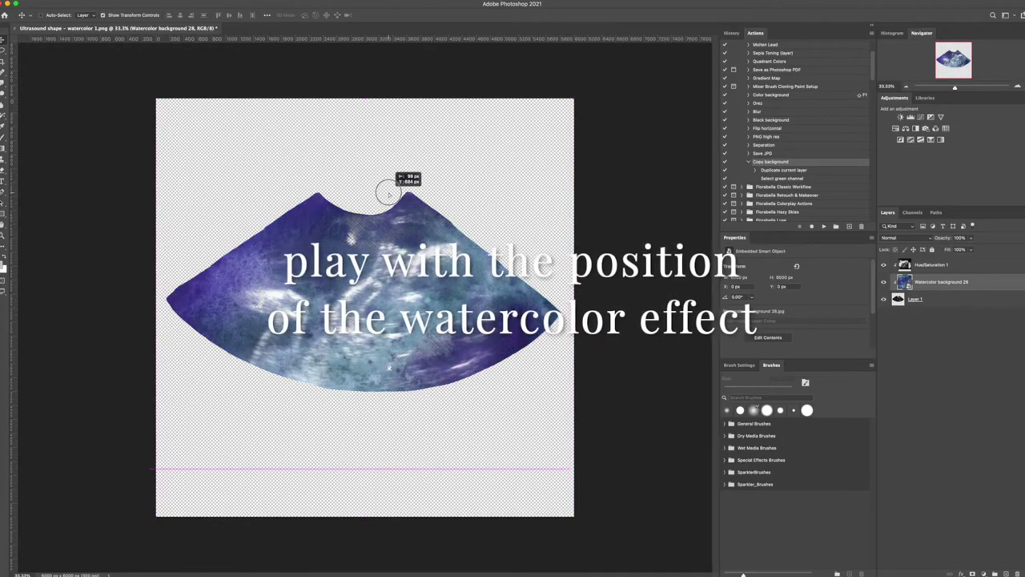
{"action": "left_click_drag", "start_coordinate": [393, 194], "coordinate": [412, 304]}
- Duplicate the Hue/Saturation 1 layer to strengthen the tint
{"action": "left_click", "coordinate": [937, 336]}
{"action": "left_click", "coordinate": [934, 265]}
{"action": "right_click", "coordinate": [934, 264]}
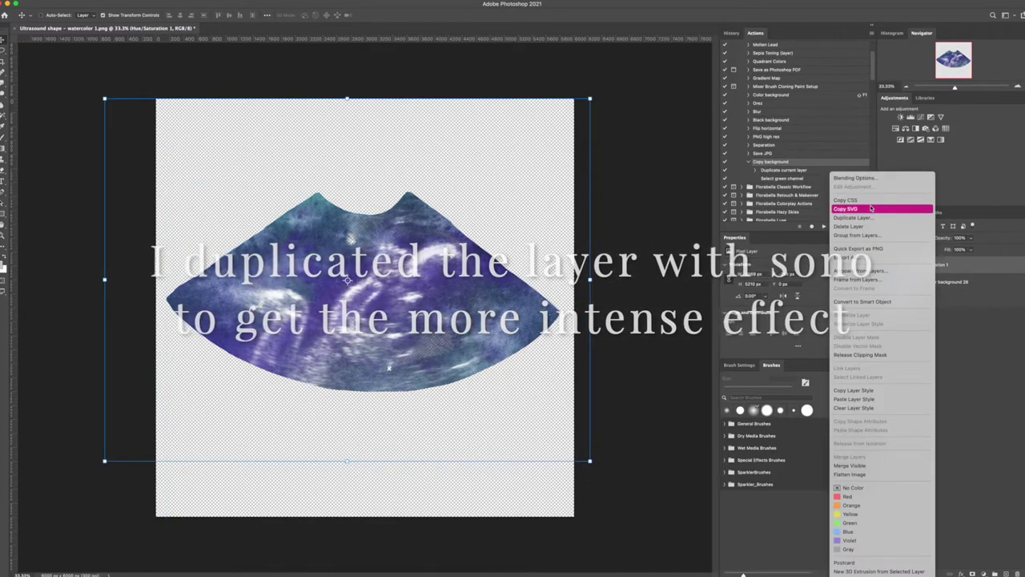
{"action": "left_click", "coordinate": [869, 218]}
{"action": "key", "text": "Return"}
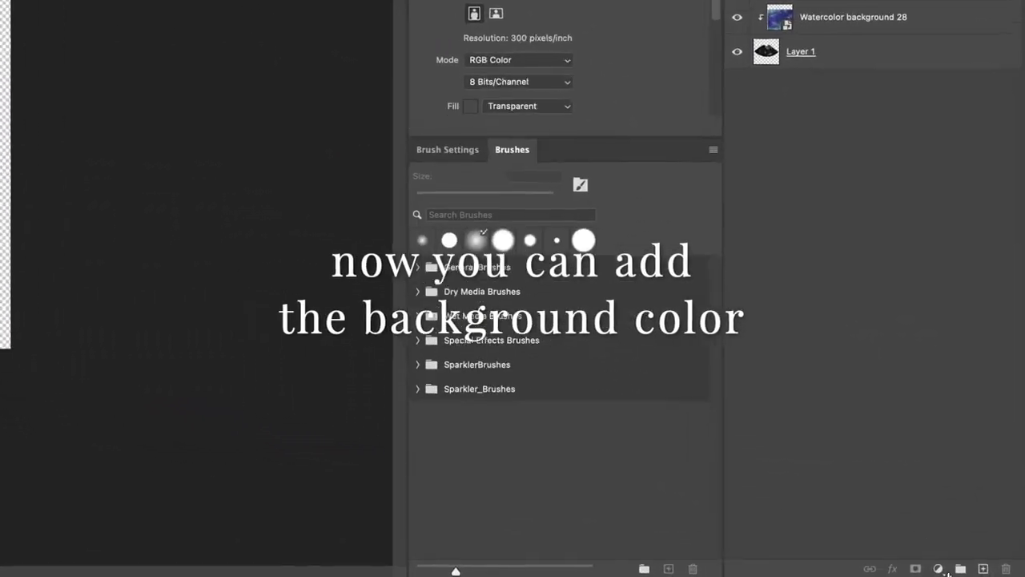
- Add a white Solid Color fill layer and move it to the bottom of the stack
{"action": "left_click", "coordinate": [926, 567]}
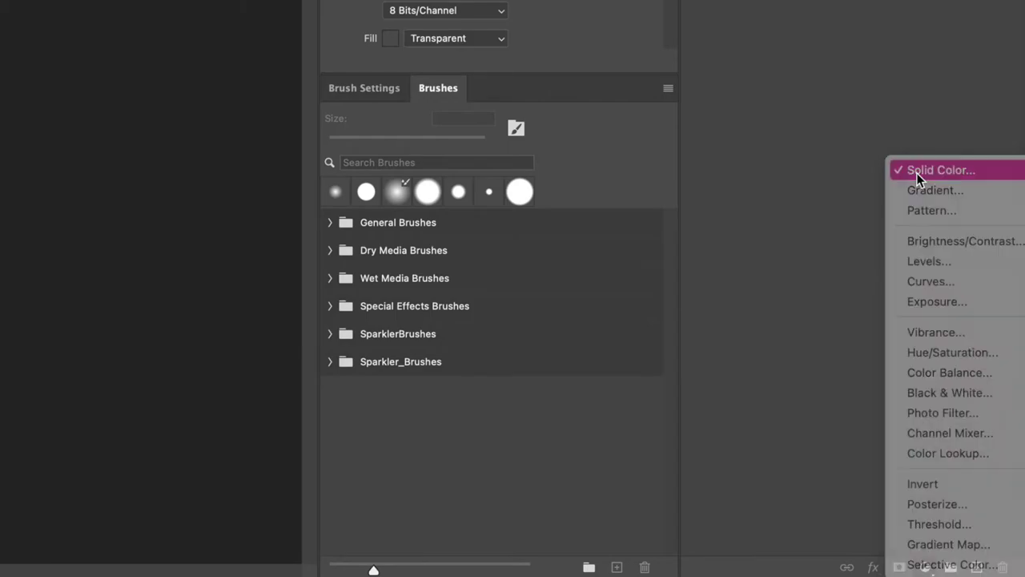
{"action": "left_click", "coordinate": [917, 170]}
{"action": "left_click_drag", "start_coordinate": [692, 97], "coordinate": [681, 72]}
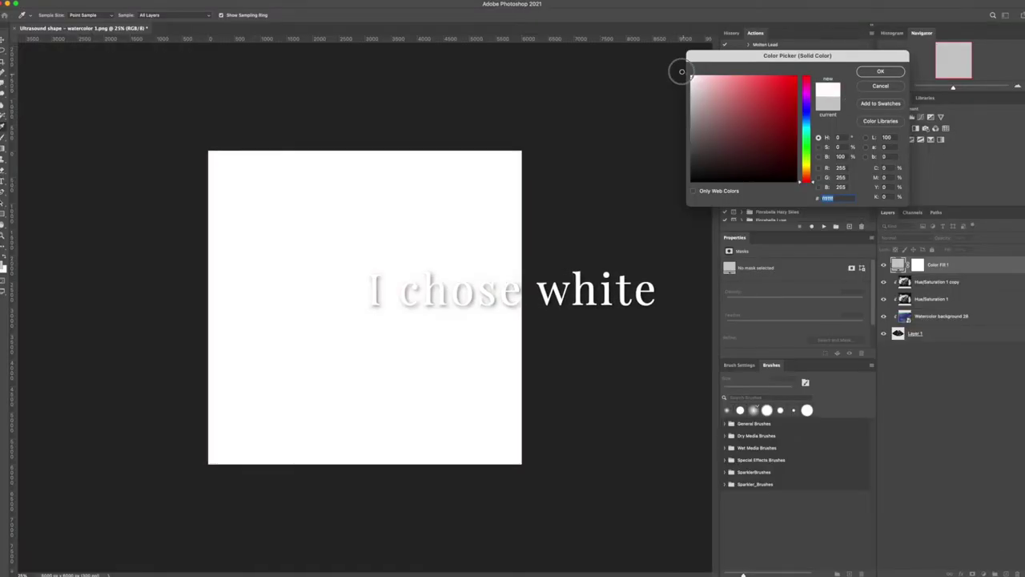
{"action": "left_click", "coordinate": [864, 73]}
{"action": "left_click_drag", "start_coordinate": [937, 265], "coordinate": [925, 344]}
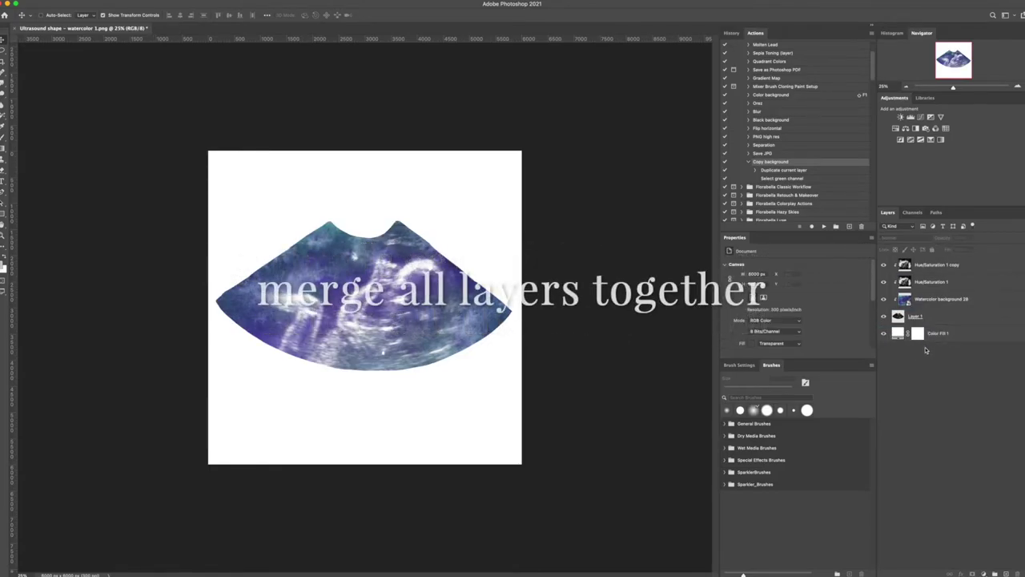
- Flatten all layers into a single background layer
{"action": "right_click", "coordinate": [945, 333]}
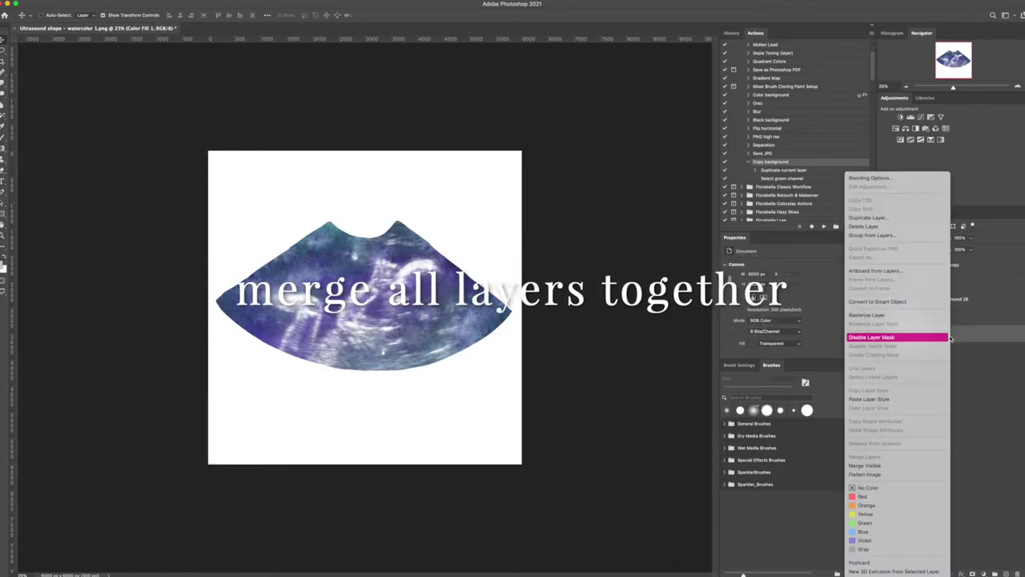
{"action": "left_click", "coordinate": [901, 473]}
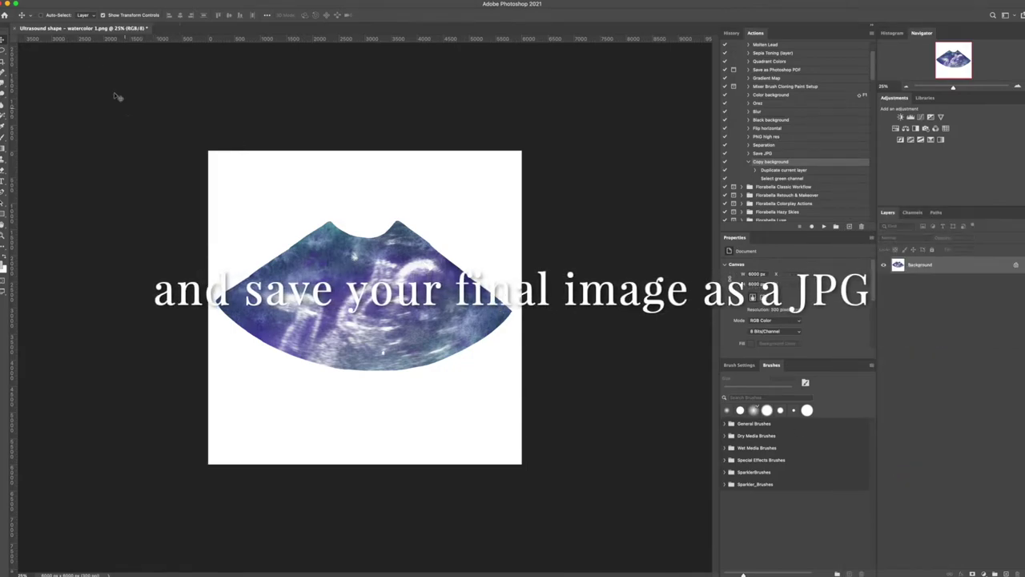
{"action": "left_click", "coordinate": [23, 4]}
{"action": "left_click", "coordinate": [52, 83]}
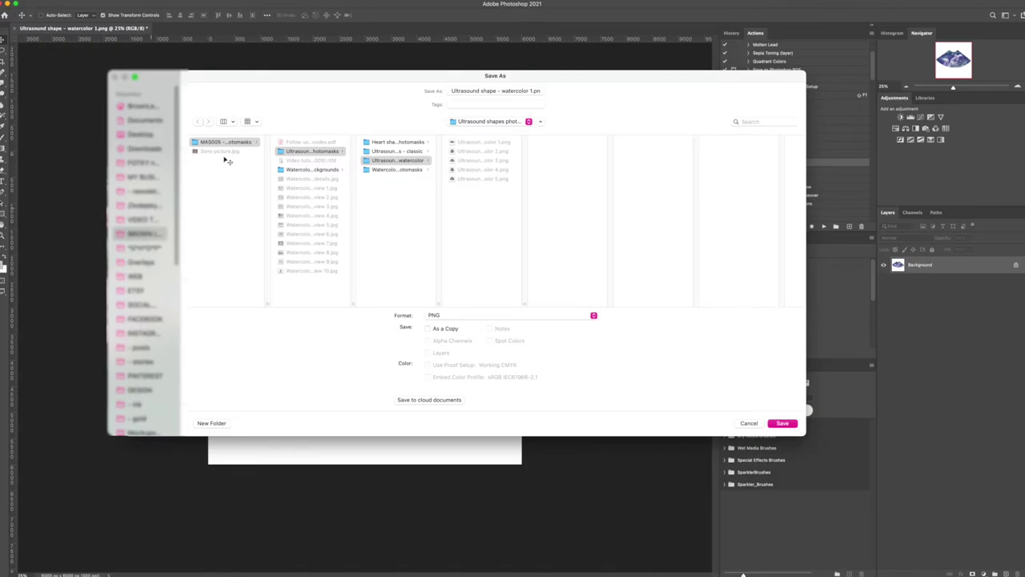
- Save the image as Ultrasound - edited.jpg in JPEG format in the chosen folder
{"action": "left_click", "coordinate": [216, 178]}
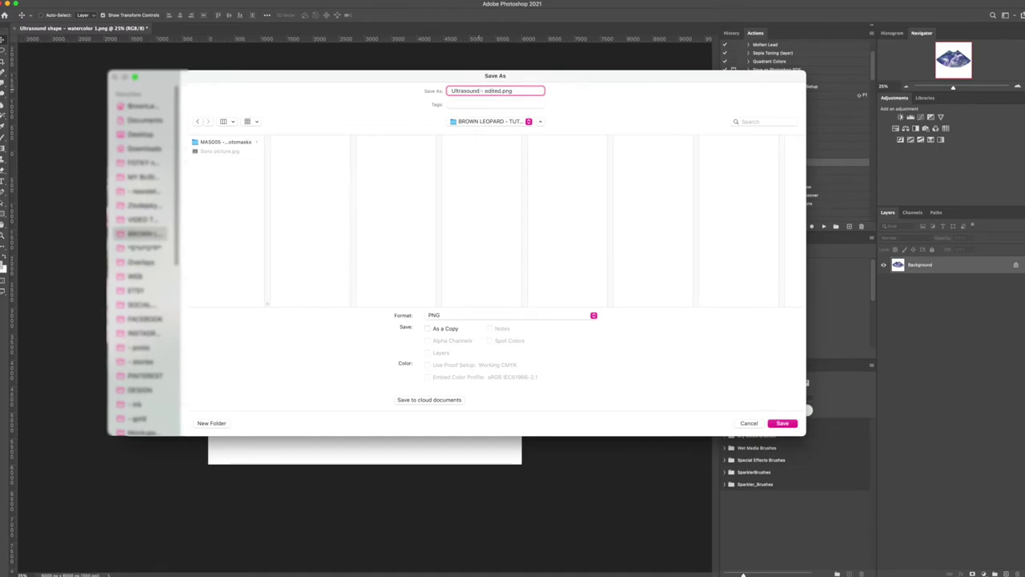
{"action": "left_click", "coordinate": [515, 316]}
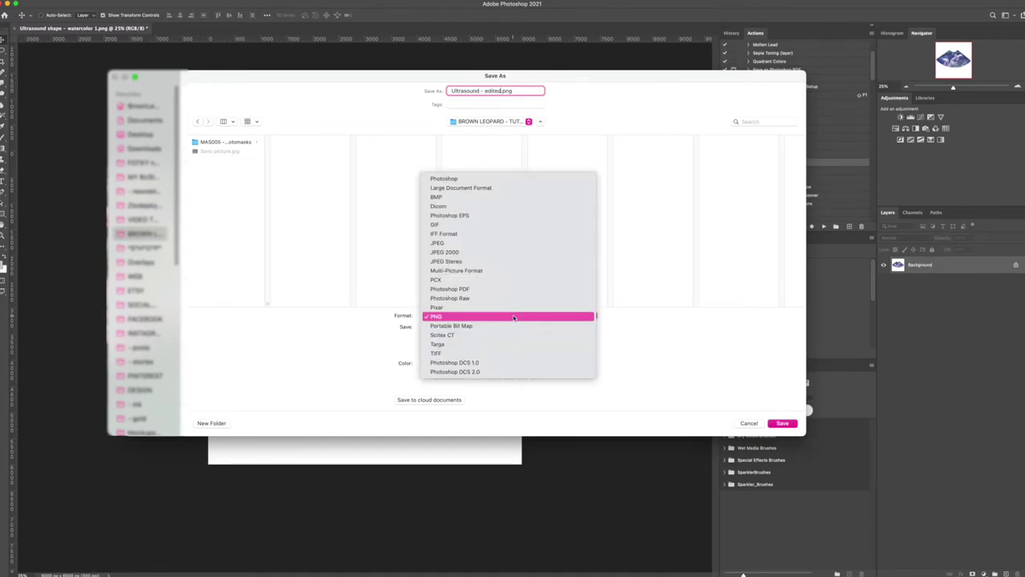
{"action": "left_click", "coordinate": [437, 243]}
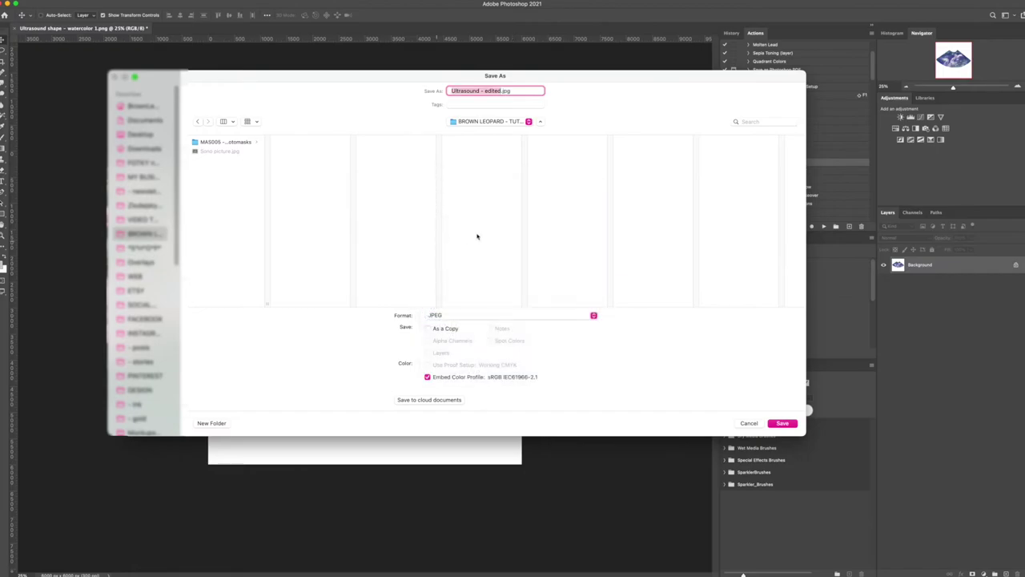
{"action": "left_click", "coordinate": [782, 424]}
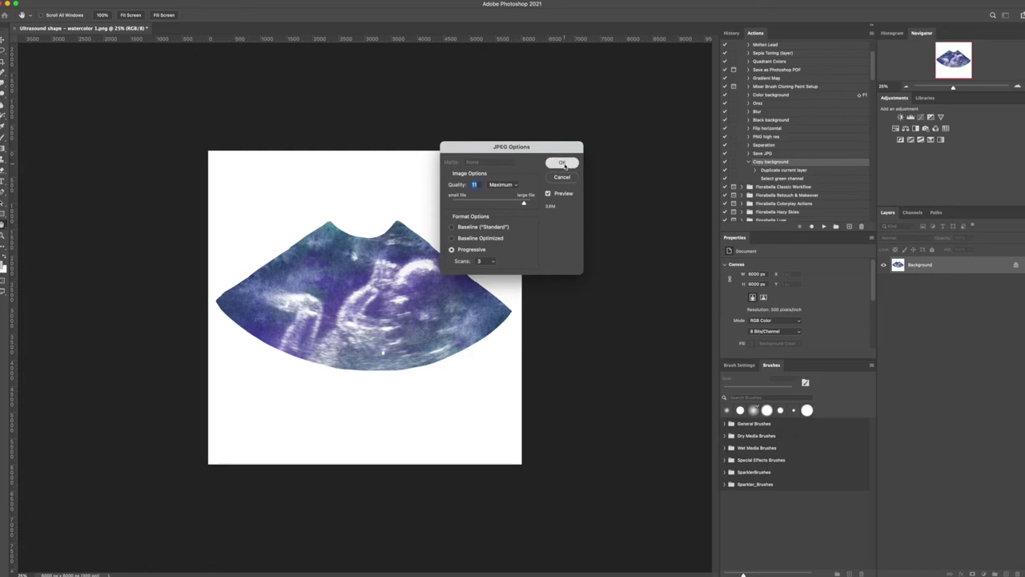
- Accept JPEG quality 11 (Maximum) to finish saving Ultrasound - edited.jpg
{"action": "left_click", "coordinate": [562, 163]}
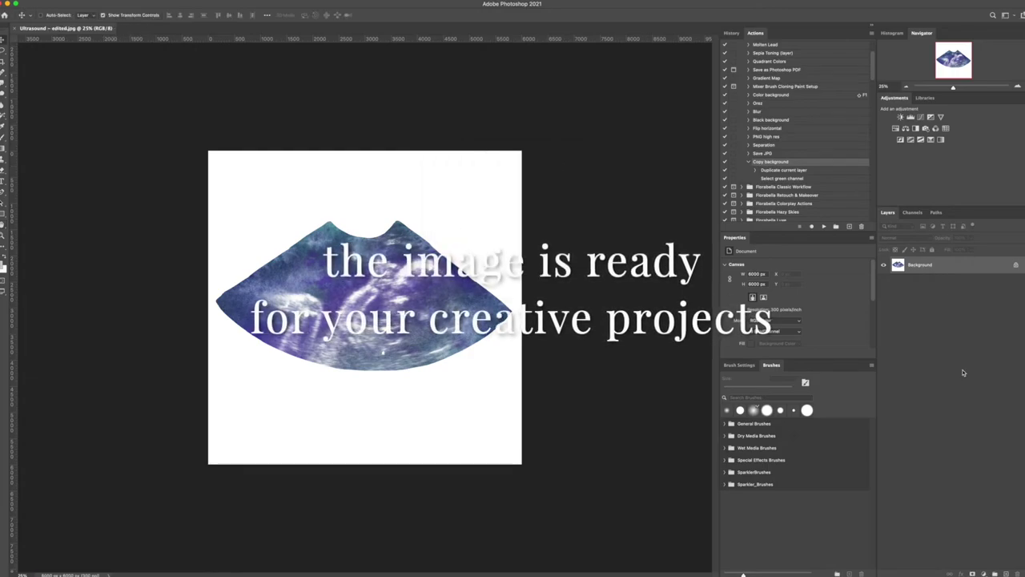